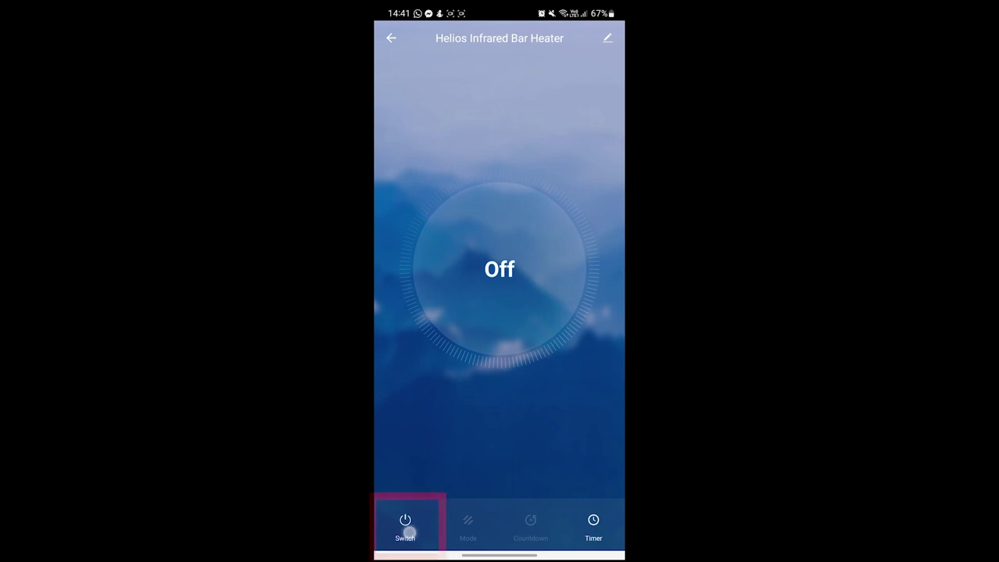
- Toggle the heater switch, then lower the set temperature to 28°C and raise it back to 32°C
{"action": "left_click", "coordinate": [405, 525]}
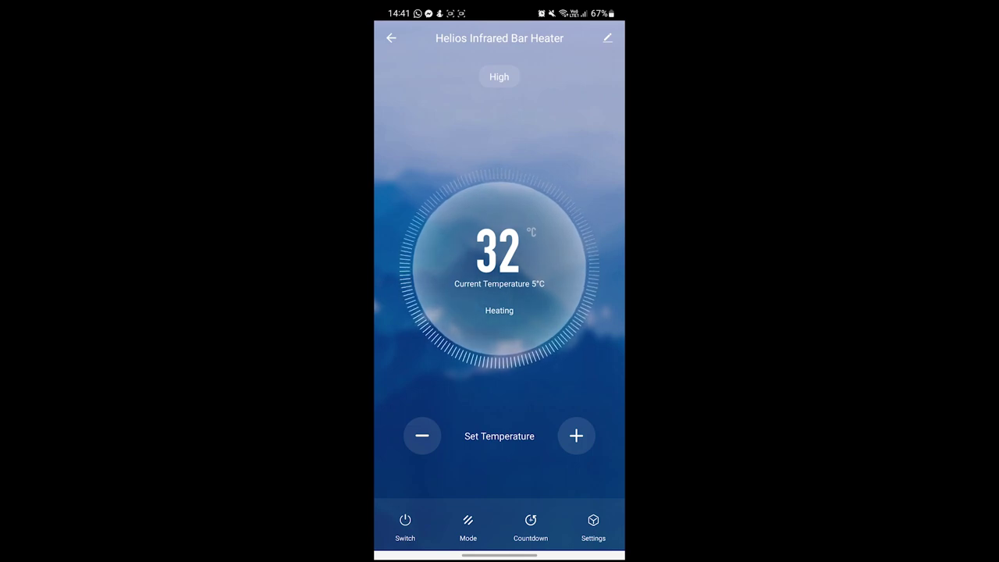
{"action": "left_click", "coordinate": [405, 524]}
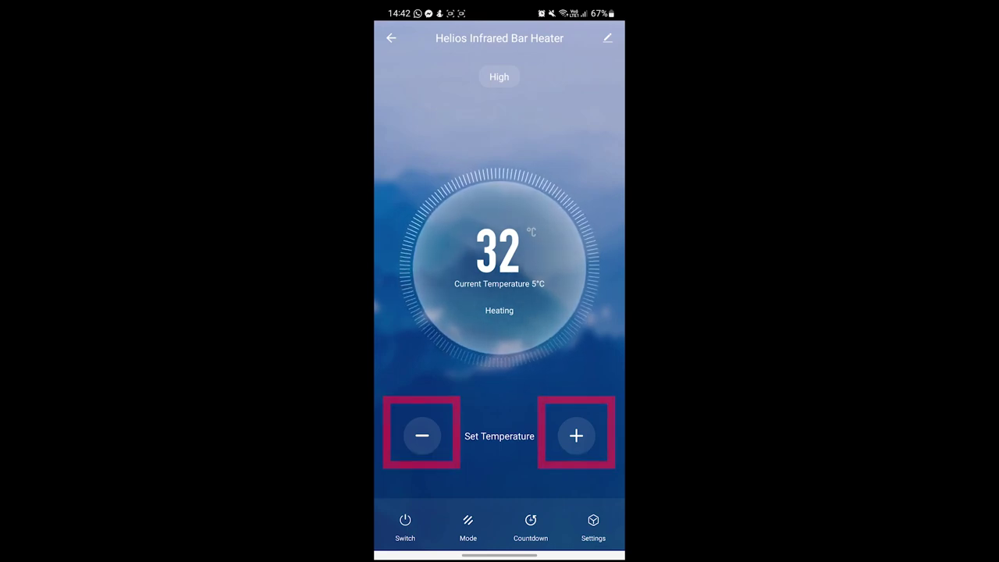
{"action": "left_click", "coordinate": [425, 437]}
{"action": "left_click", "coordinate": [422, 436]}
{"action": "left_click", "coordinate": [422, 436]}
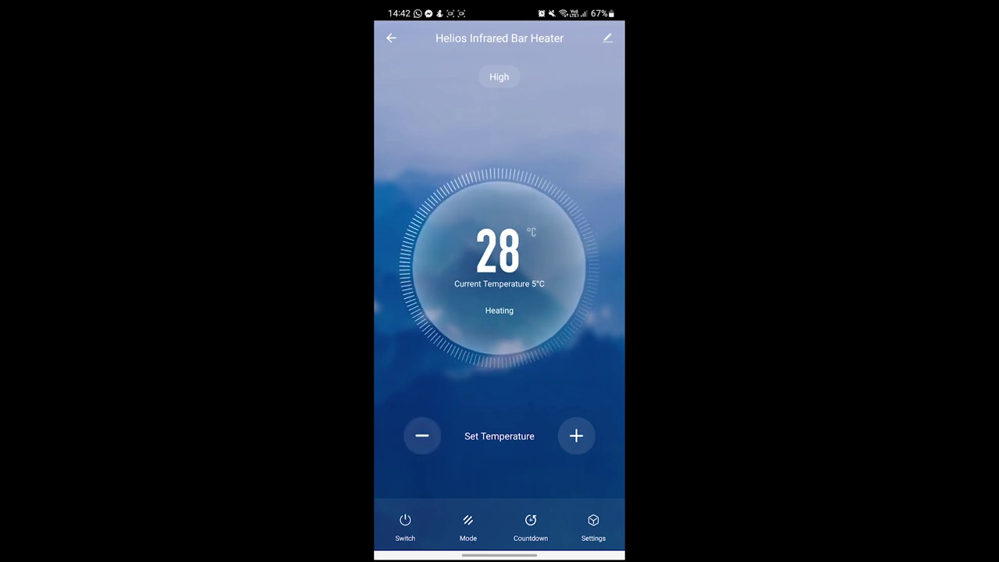
{"action": "left_click", "coordinate": [577, 436]}
{"action": "left_click", "coordinate": [577, 437]}
{"action": "left_click", "coordinate": [577, 437]}
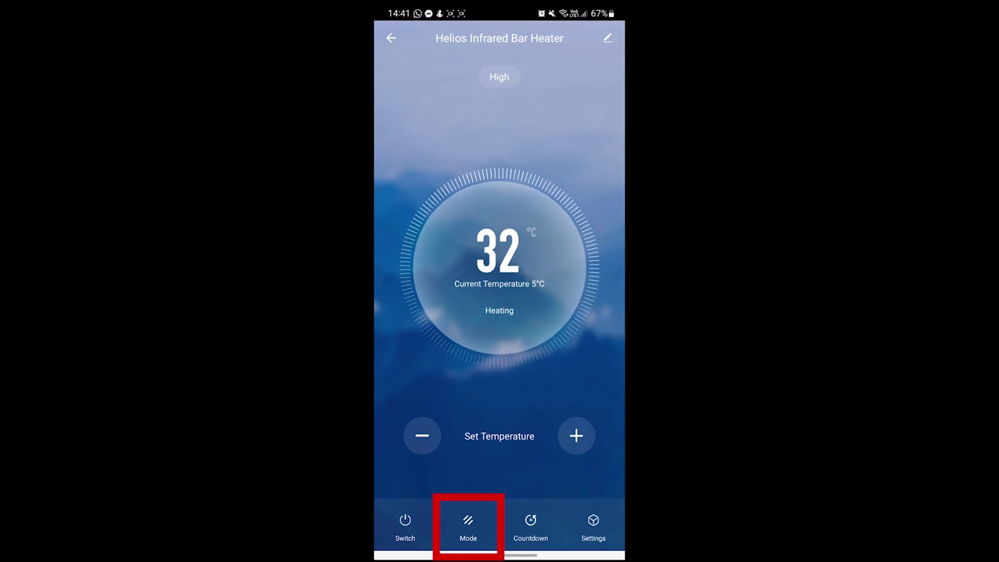
{"action": "left_click", "coordinate": [468, 522]}
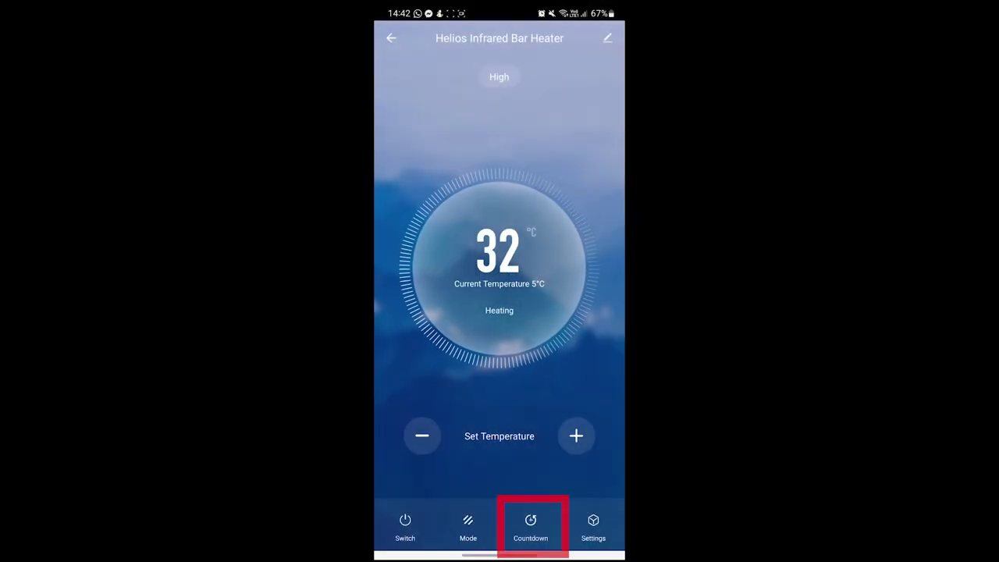
{"action": "left_click", "coordinate": [534, 527]}
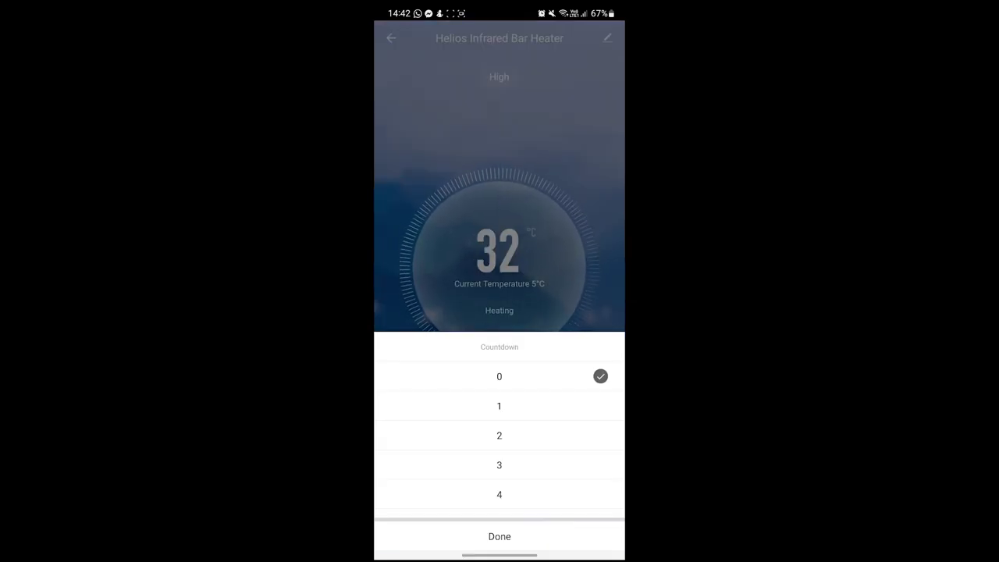
{"action": "scroll", "coordinate": [562, 437], "scroll_direction": "down", "scroll_amount": 5}
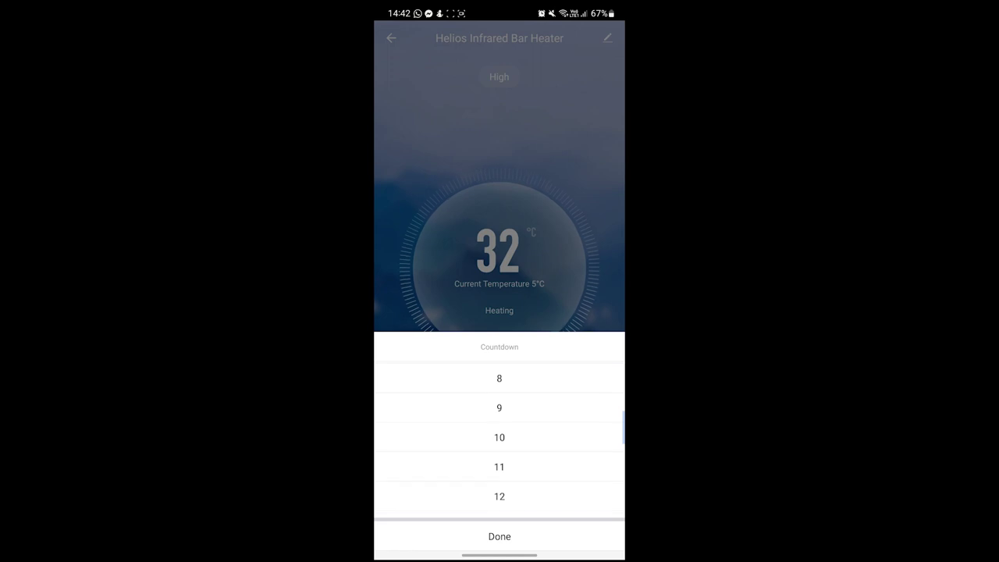
{"action": "scroll", "coordinate": [557, 457], "scroll_direction": "down", "scroll_amount": 5}
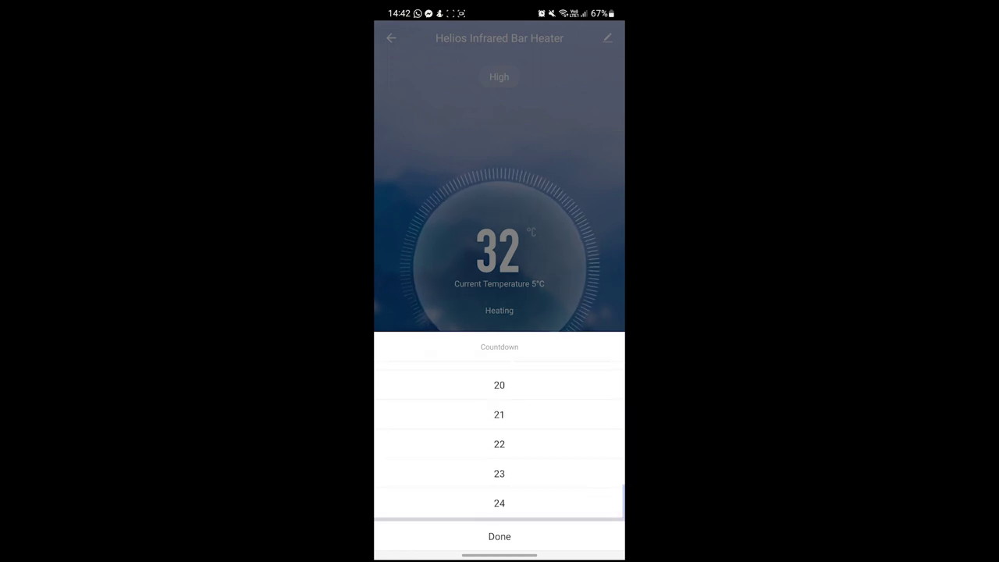
{"action": "scroll", "coordinate": [555, 517], "scroll_direction": "up", "scroll_amount": 2}
{"action": "scroll", "coordinate": [555, 516], "scroll_direction": "up", "scroll_amount": 10}
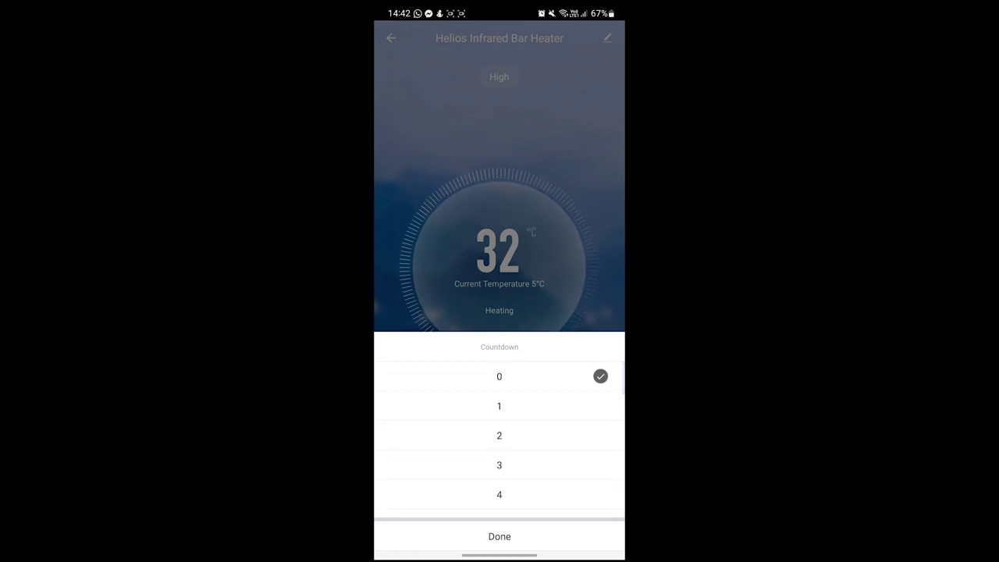
{"action": "left_click", "coordinate": [500, 537]}
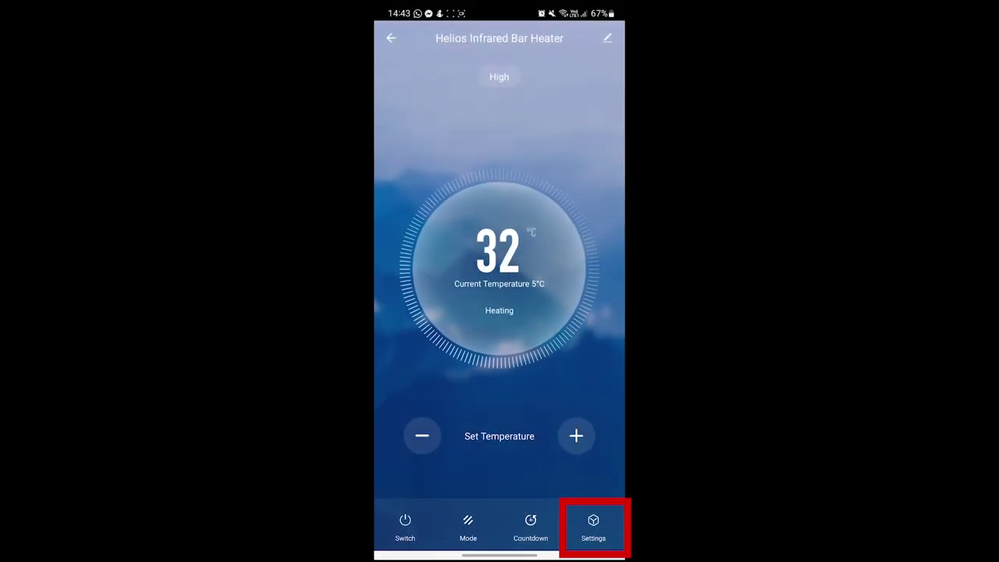
- Open the heater's Settings page and try turning on Child Lock
{"action": "left_click", "coordinate": [593, 527]}
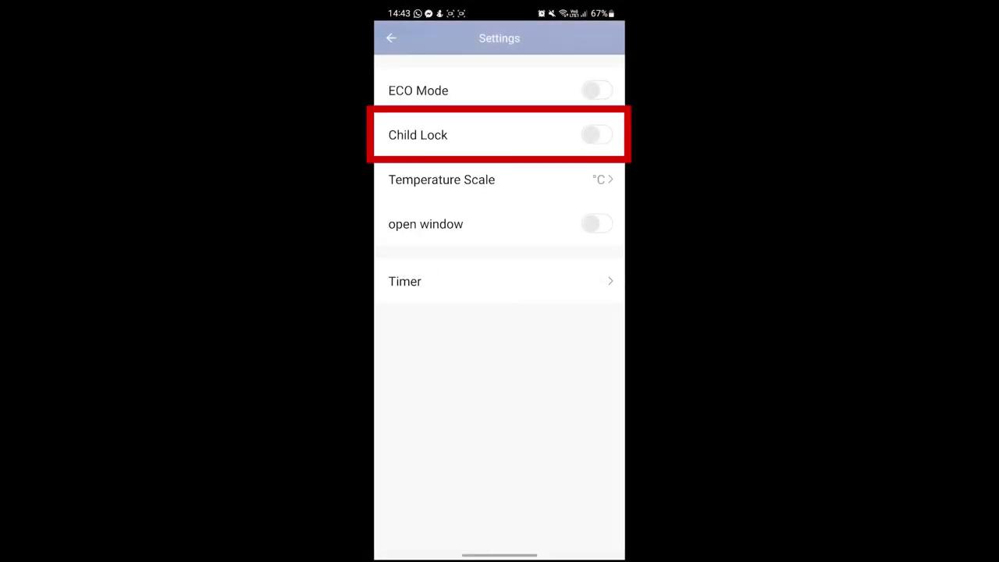
{"action": "left_click", "coordinate": [597, 136]}
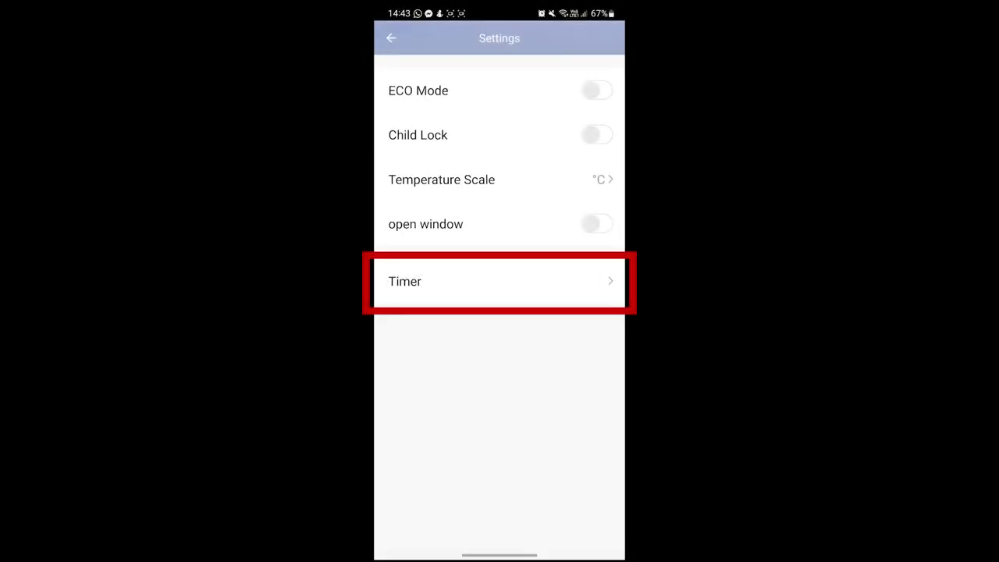
- Start a new schedule from the Timer list with its time set to 15:30
{"action": "left_click", "coordinate": [508, 281]}
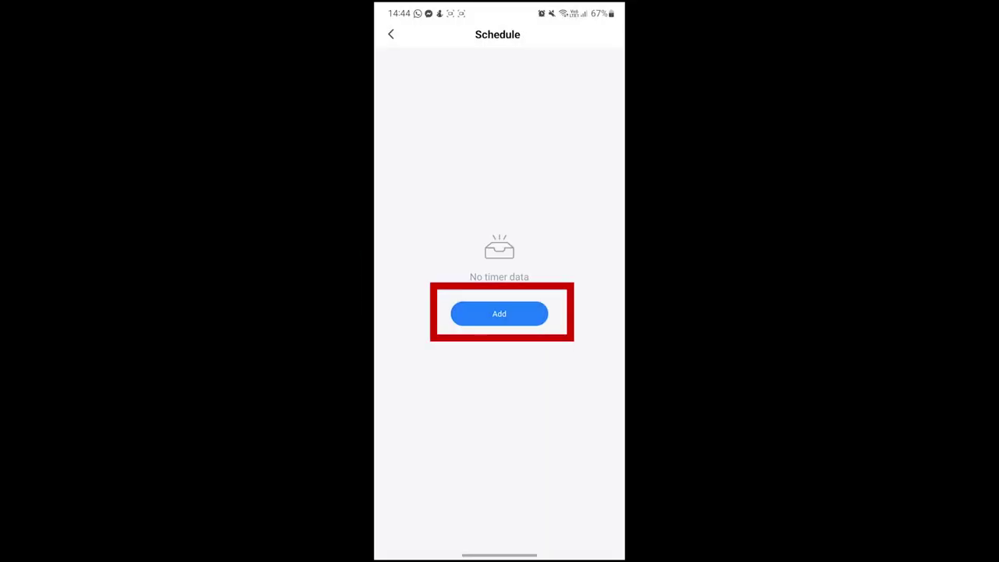
{"action": "left_click", "coordinate": [499, 313]}
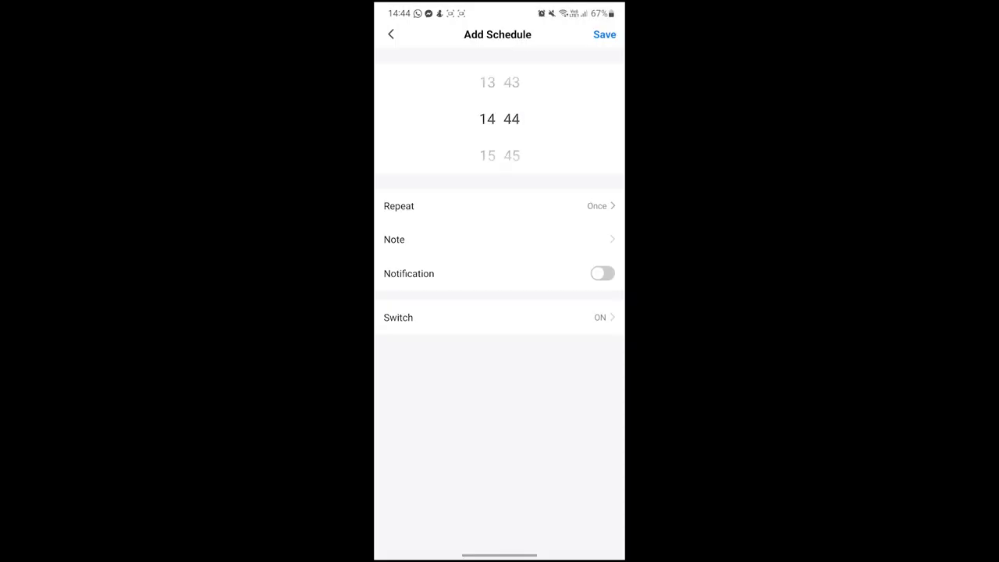
{"action": "mouse_move", "coordinate": [487, 149]}
{"action": "left_mouse_down"}
{"action": "mouse_move", "coordinate": [487, 120]}
{"action": "mouse_move", "coordinate": [536, 284]}
{"action": "left_mouse_up"}
{"action": "left_click_drag", "start_coordinate": [518, 153], "coordinate": [515, 175]}
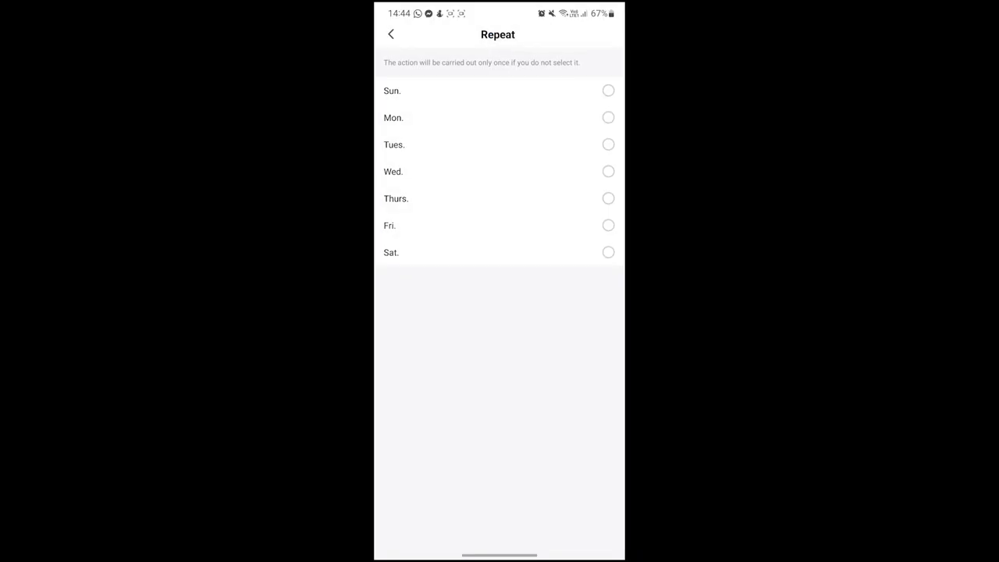
- Set the schedule to repeat Monday through Friday
{"action": "left_click", "coordinate": [608, 117]}
{"action": "left_click", "coordinate": [608, 144]}
{"action": "left_click", "coordinate": [608, 171]}
{"action": "left_click", "coordinate": [608, 199]}
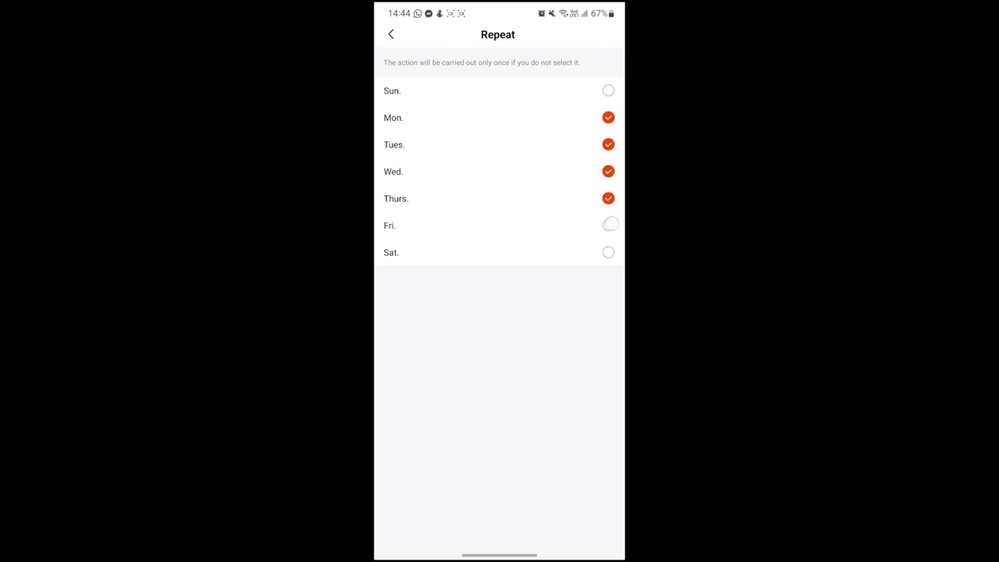
{"action": "left_click", "coordinate": [608, 225]}
{"action": "left_click", "coordinate": [391, 35]}
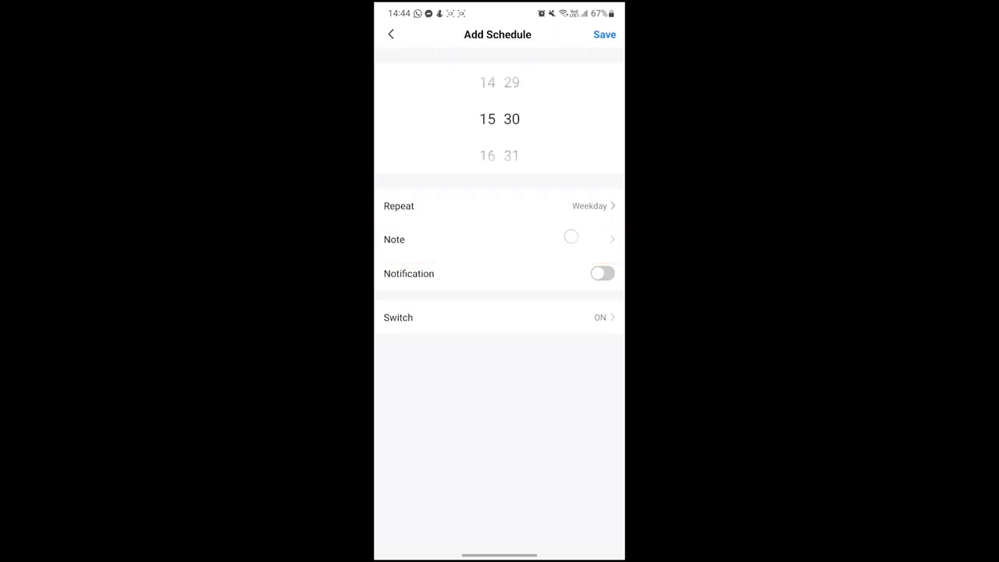
- Give the schedule the note 'half past 3 switch on'
{"action": "left_click", "coordinate": [571, 237]}
{"action": "type", "text": "hal"}
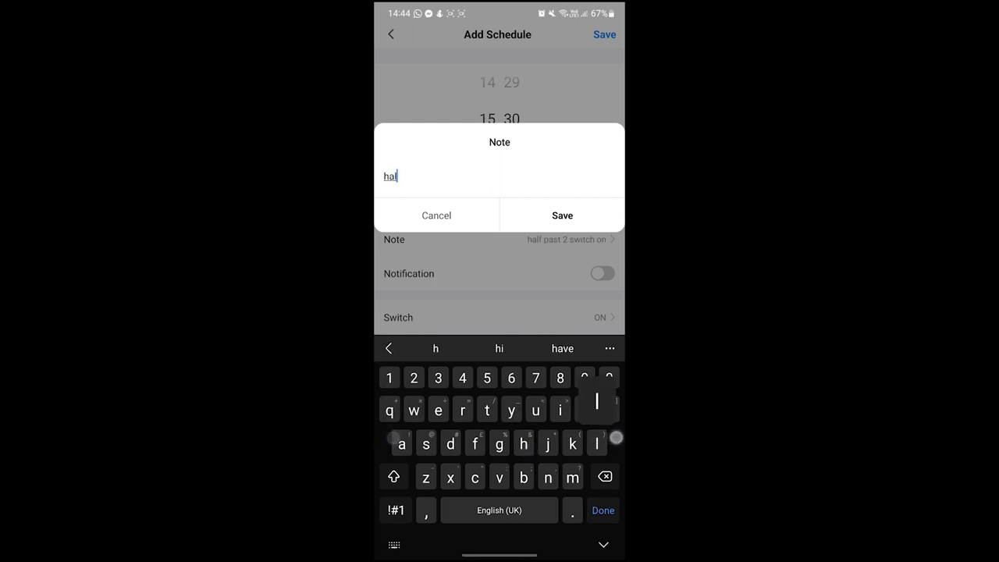
{"action": "type", "text": "f past 3 switch "}
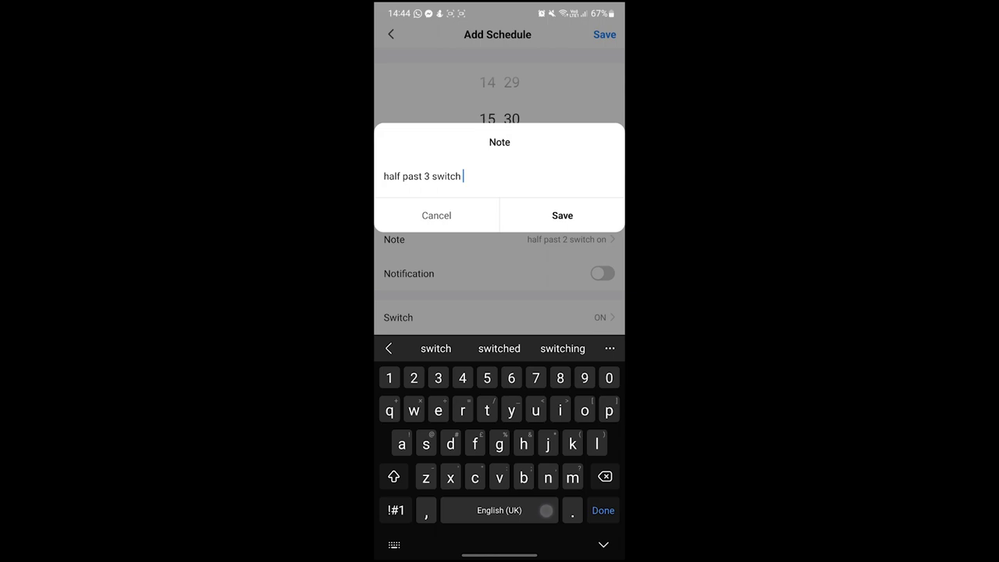
{"action": "type", "text": "on"}
{"action": "left_click", "coordinate": [562, 216]}
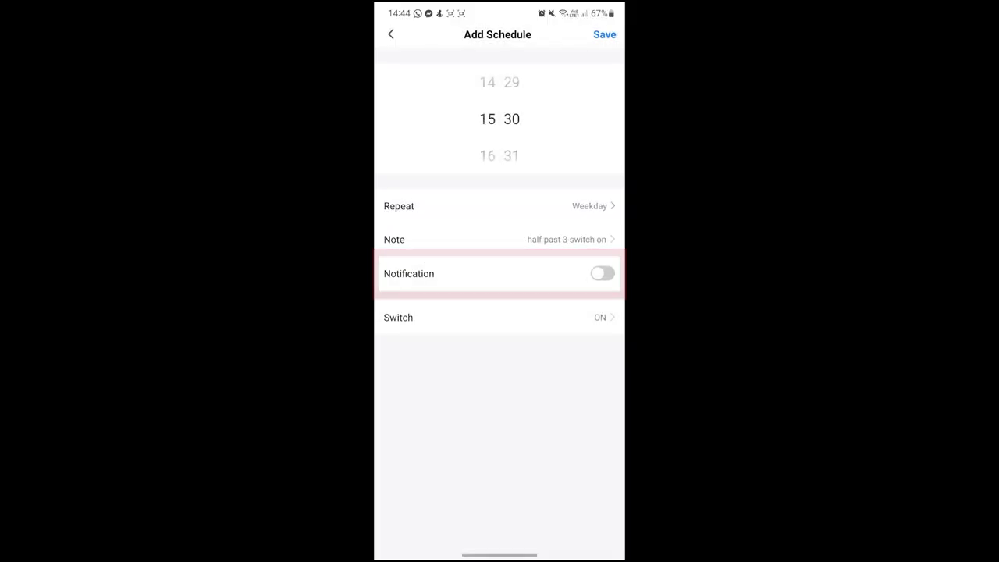
- Leave notifications off and keep the schedule's switch action at ON
{"action": "left_click", "coordinate": [601, 273]}
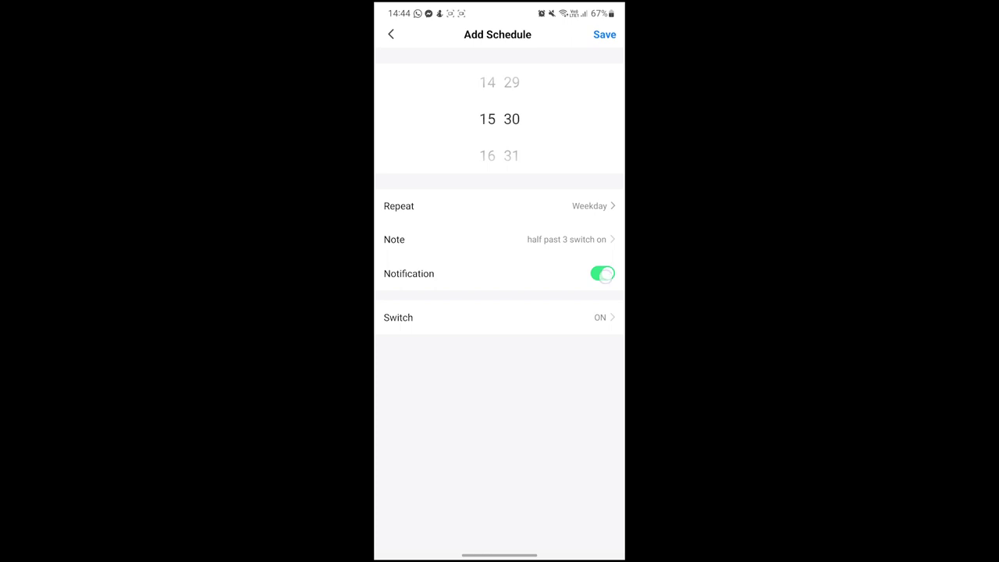
{"action": "left_click", "coordinate": [602, 273]}
{"action": "left_click", "coordinate": [600, 314]}
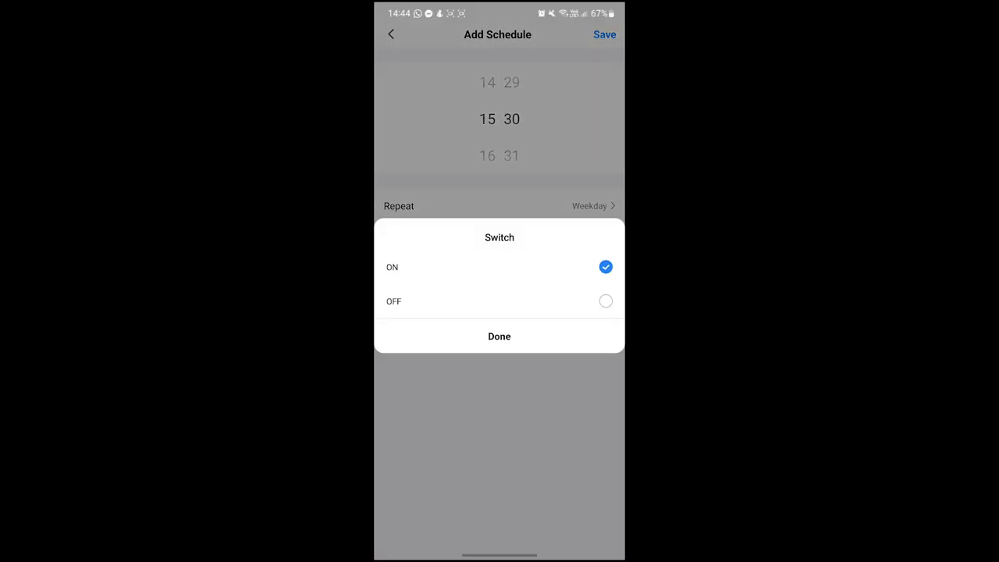
{"action": "left_click", "coordinate": [606, 302]}
{"action": "left_click", "coordinate": [606, 267]}
{"action": "left_click", "coordinate": [499, 336]}
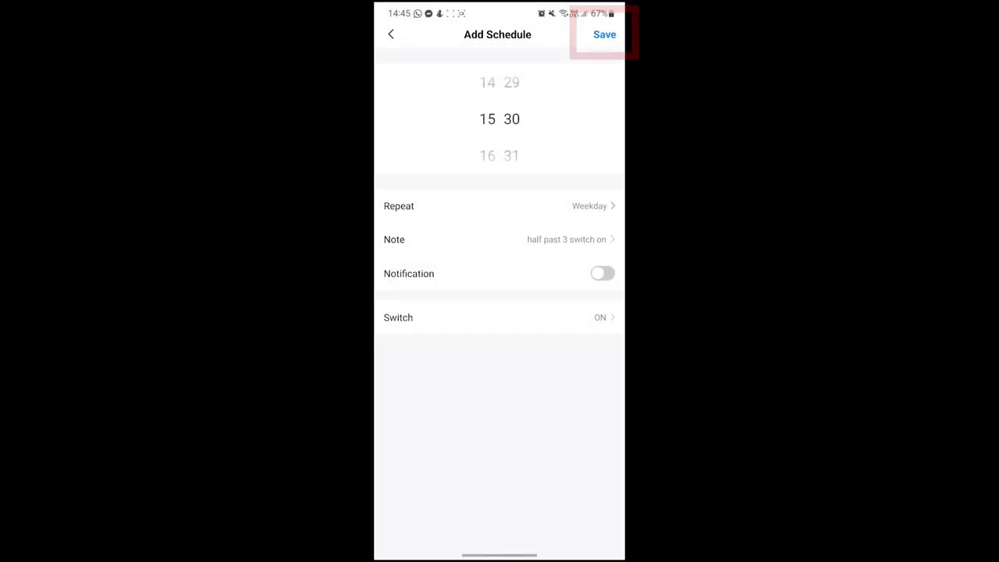
- Save the 15:30 weekday schedule with its note and Switch ON action
{"action": "left_click", "coordinate": [604, 34]}
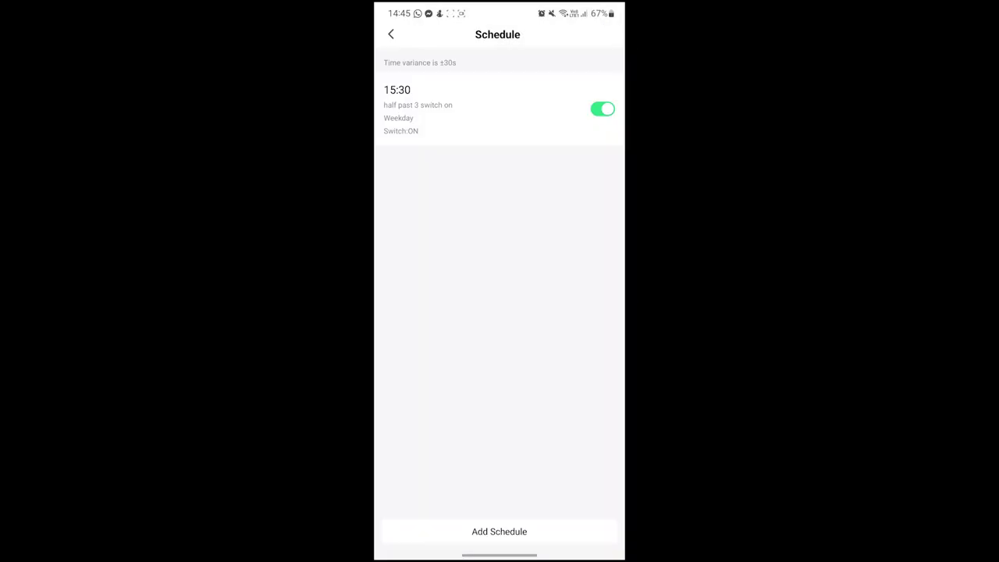